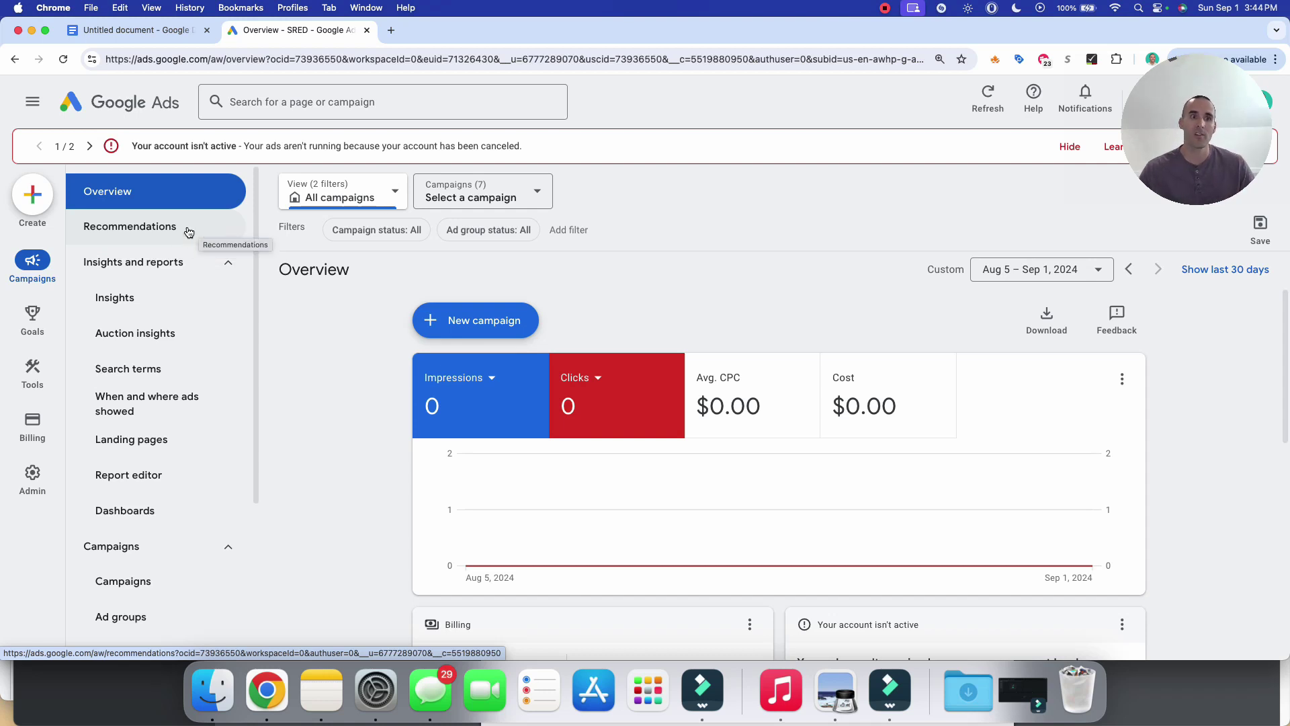
Open the auto-apply recommendations and expand Grow your business to list Maximize conversions and target CPA options
click(198, 230)
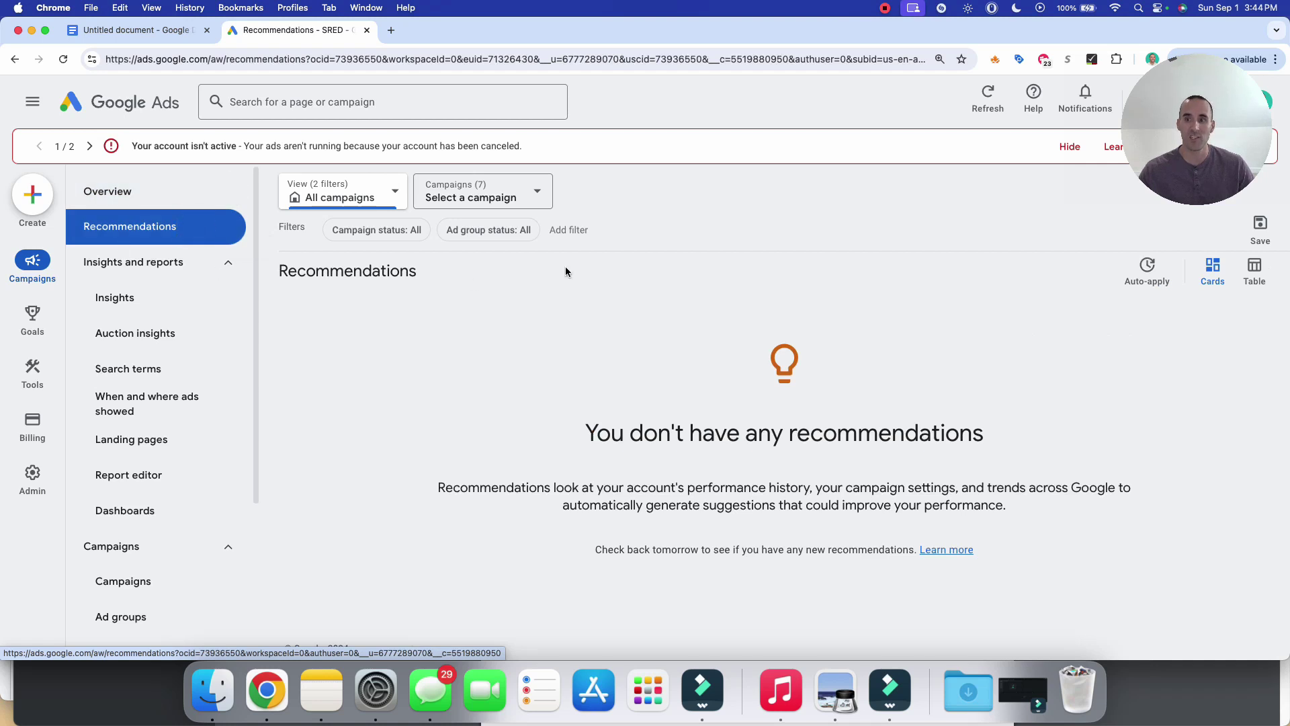
click(1152, 275)
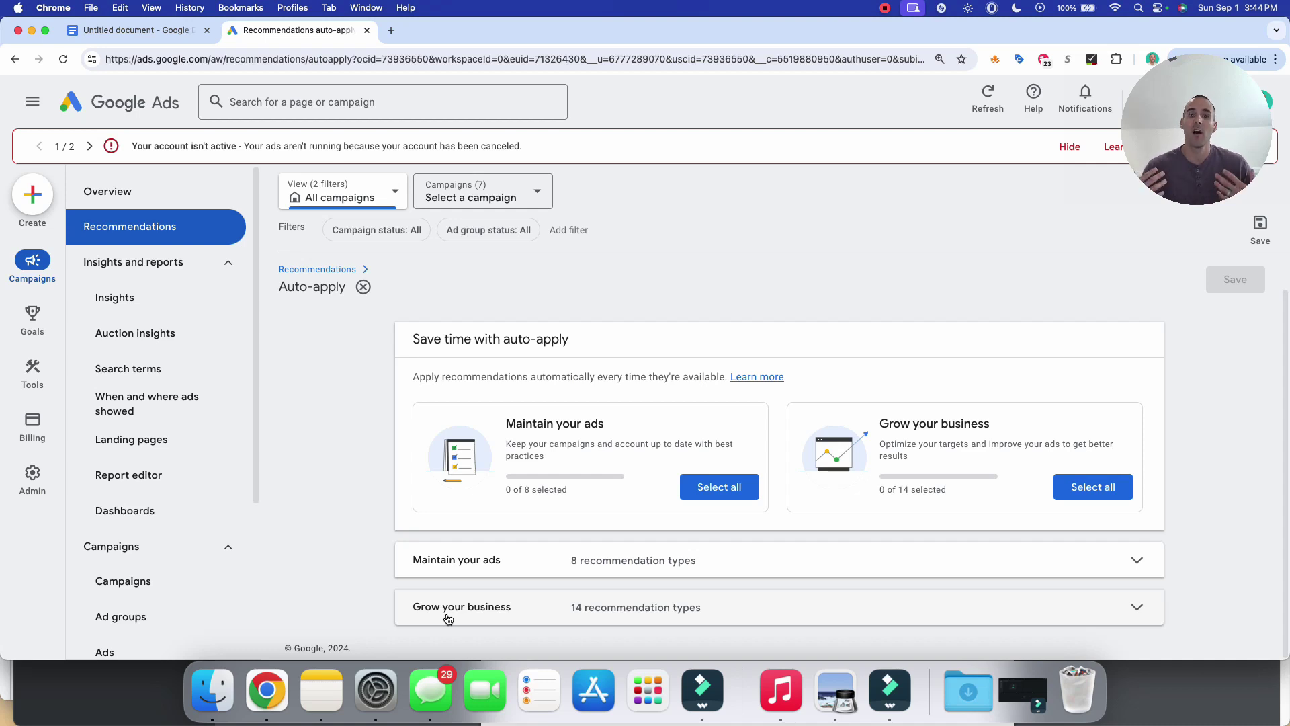
click(617, 612)
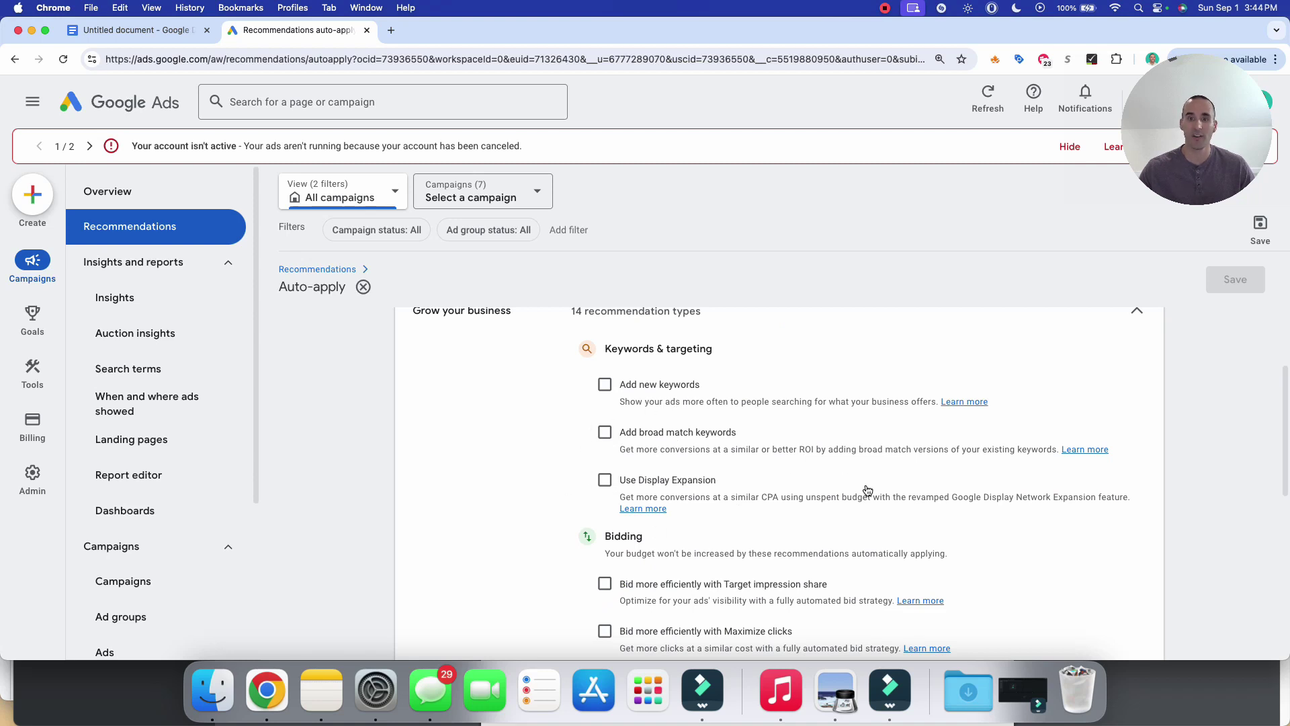
scroll(808, 433, down, 1)
scroll(808, 433, down, 3)
scroll(739, 457, up, 5)
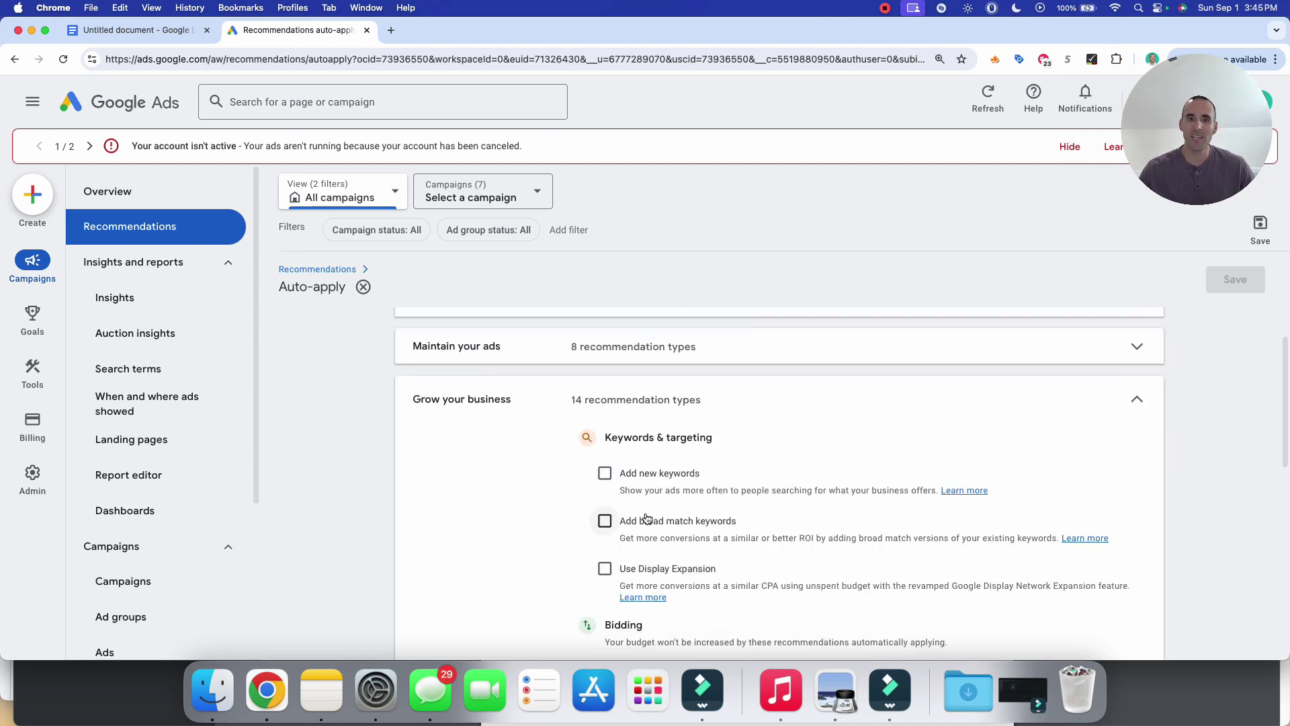
scroll(541, 483, down, 2)
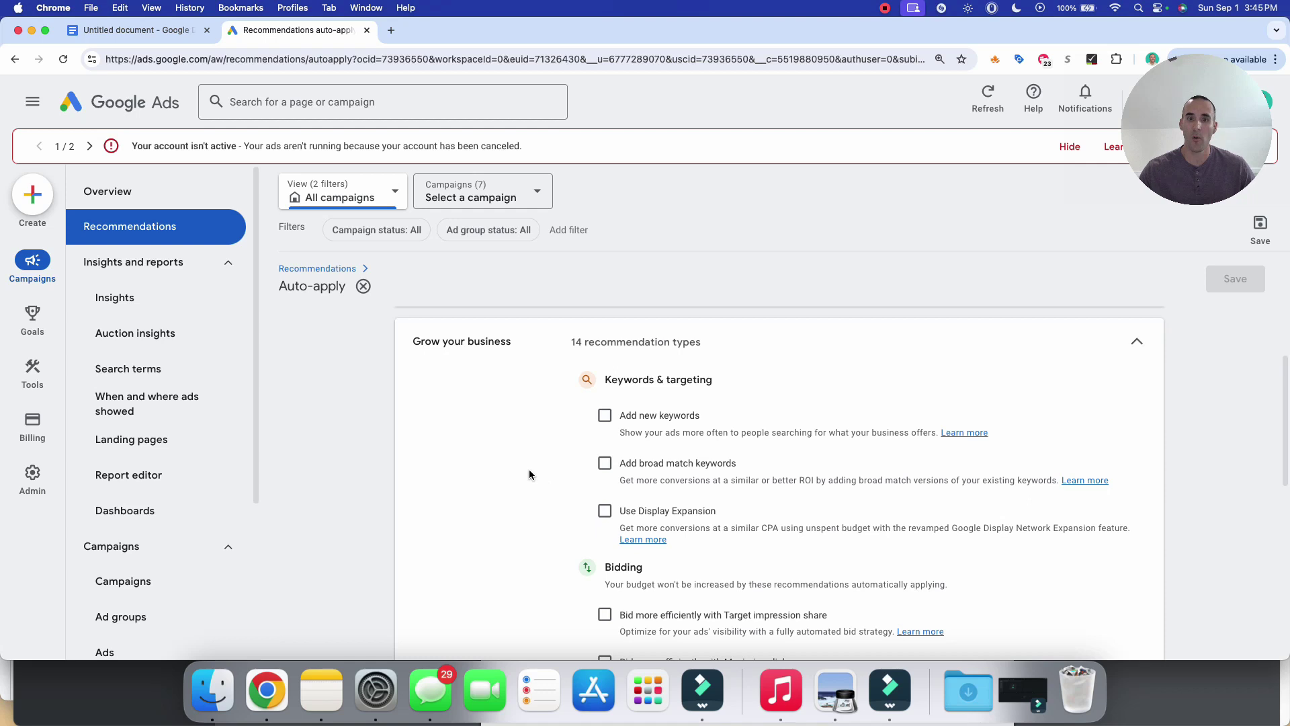
scroll(530, 473, down, 5)
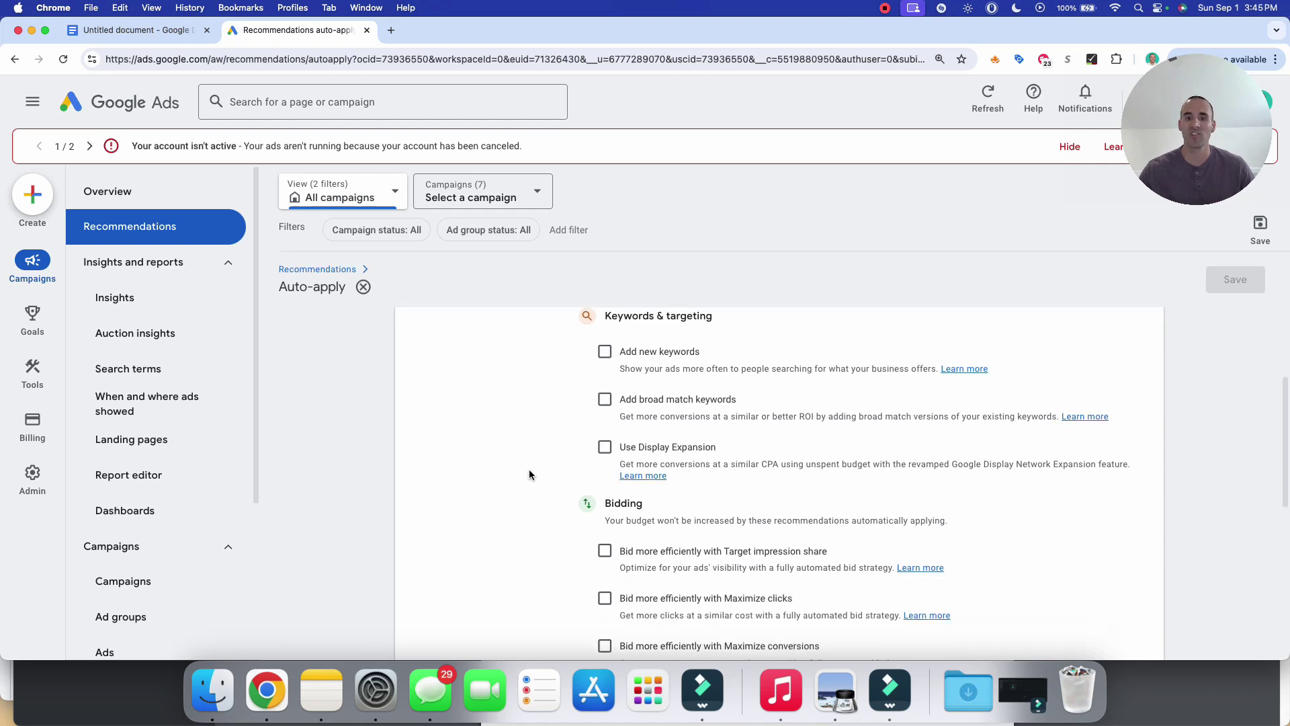
scroll(529, 474, down, 3)
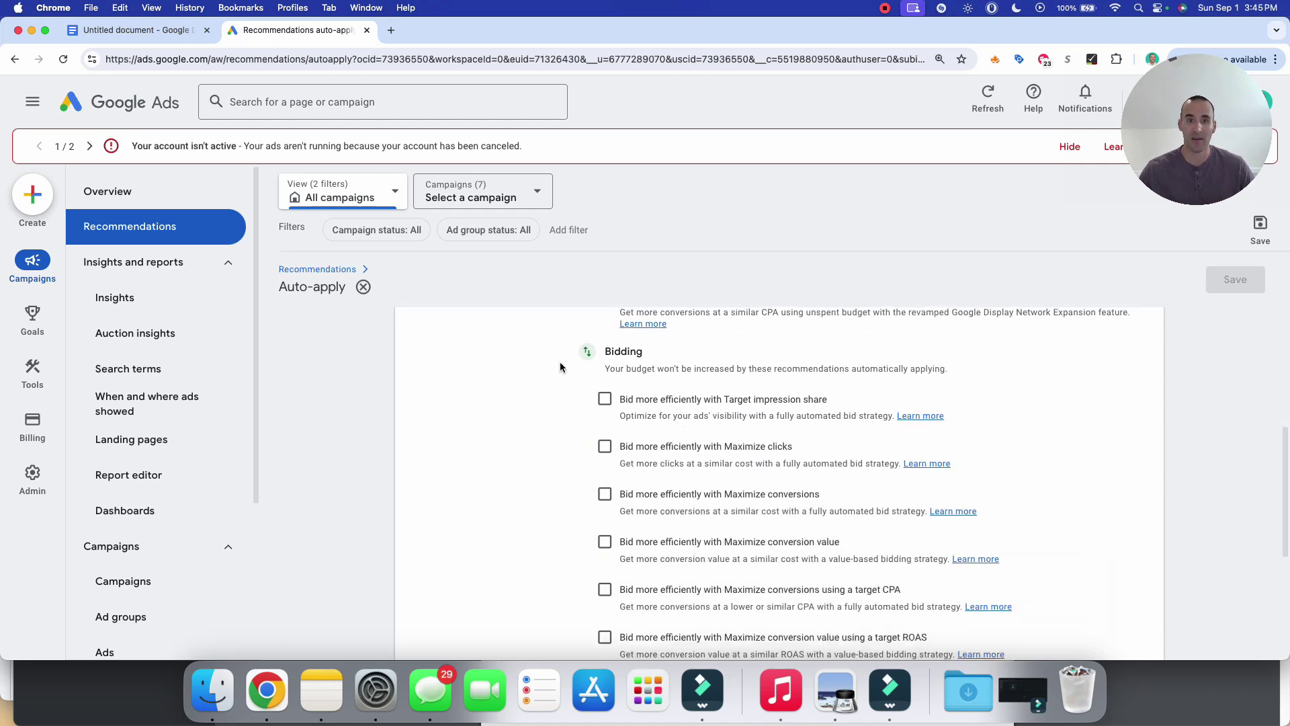
scroll(566, 365, down, 1)
scroll(566, 365, down, 3)
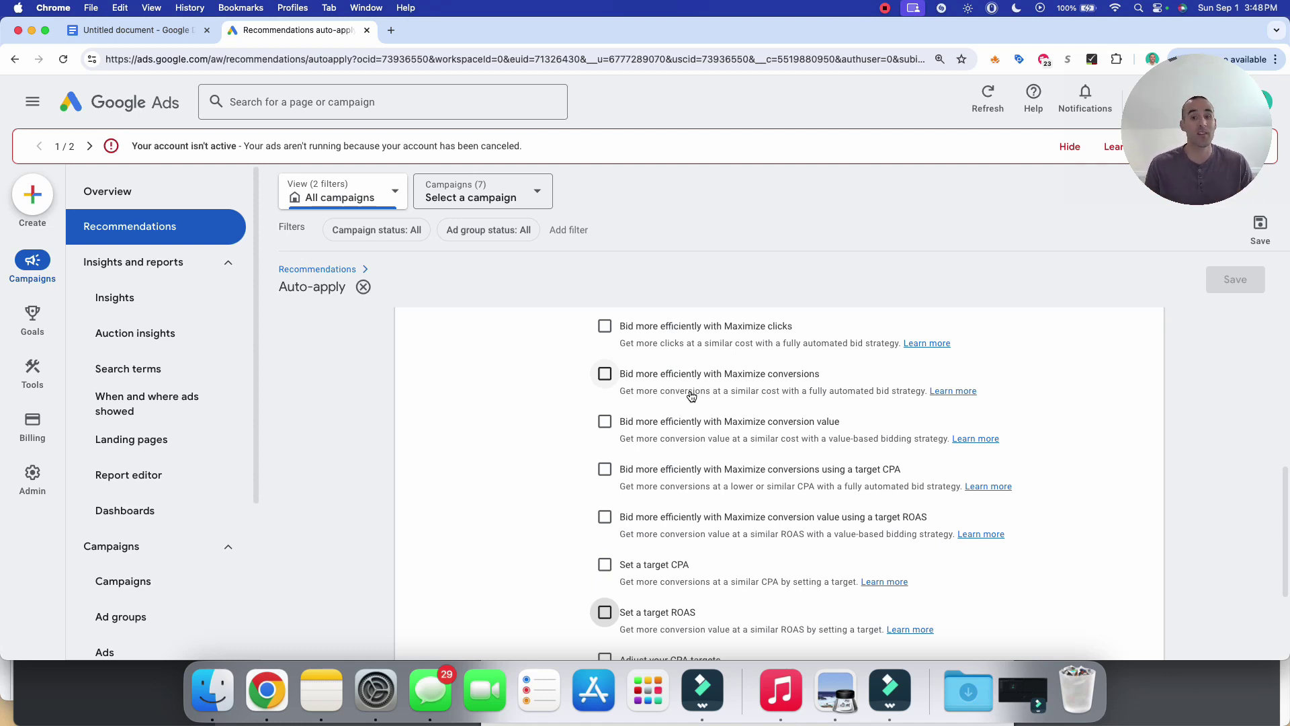
scroll(705, 479, up, 10)
scroll(706, 479, down, 10)
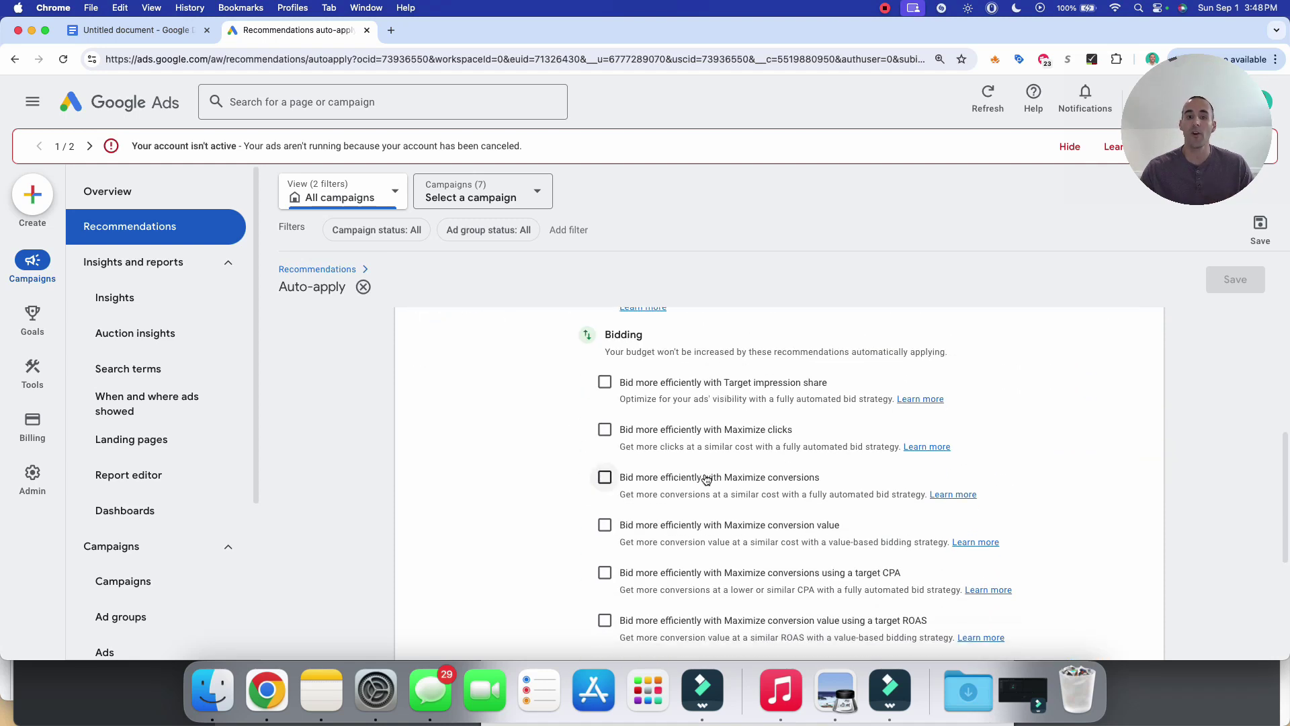
scroll(706, 478, down, 1)
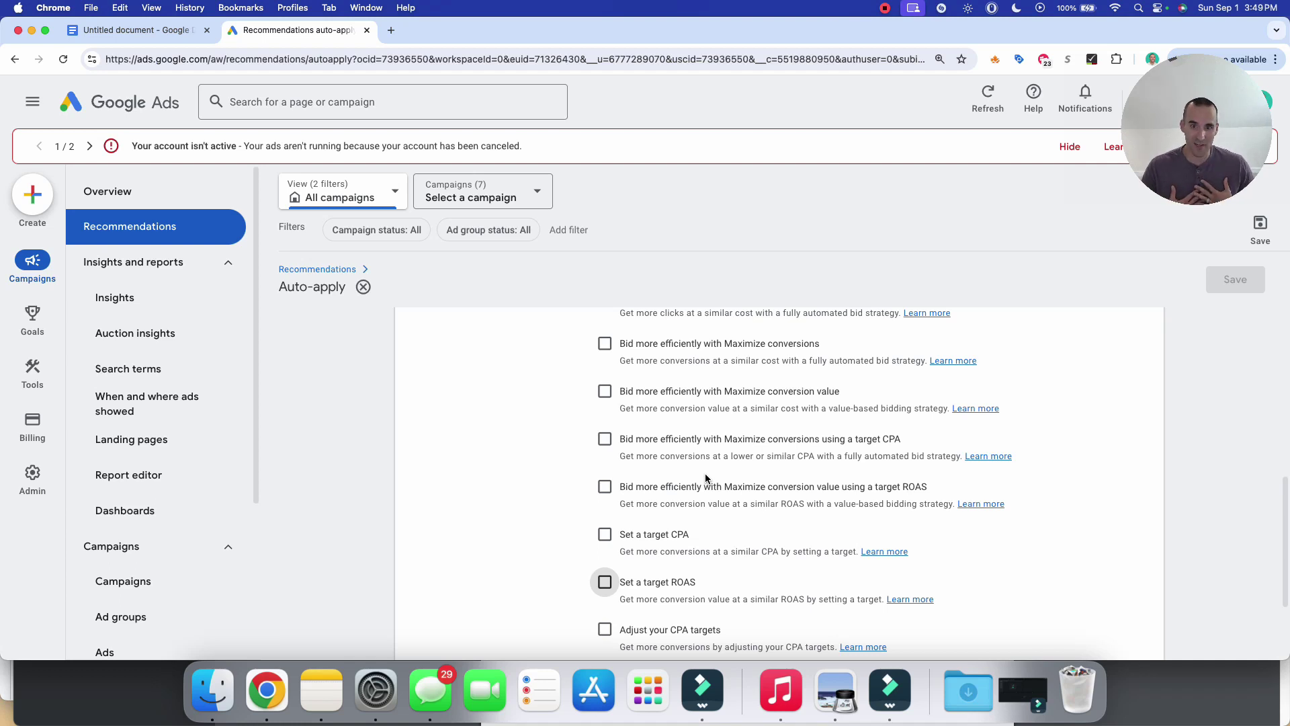
scroll(707, 473, up, 10)
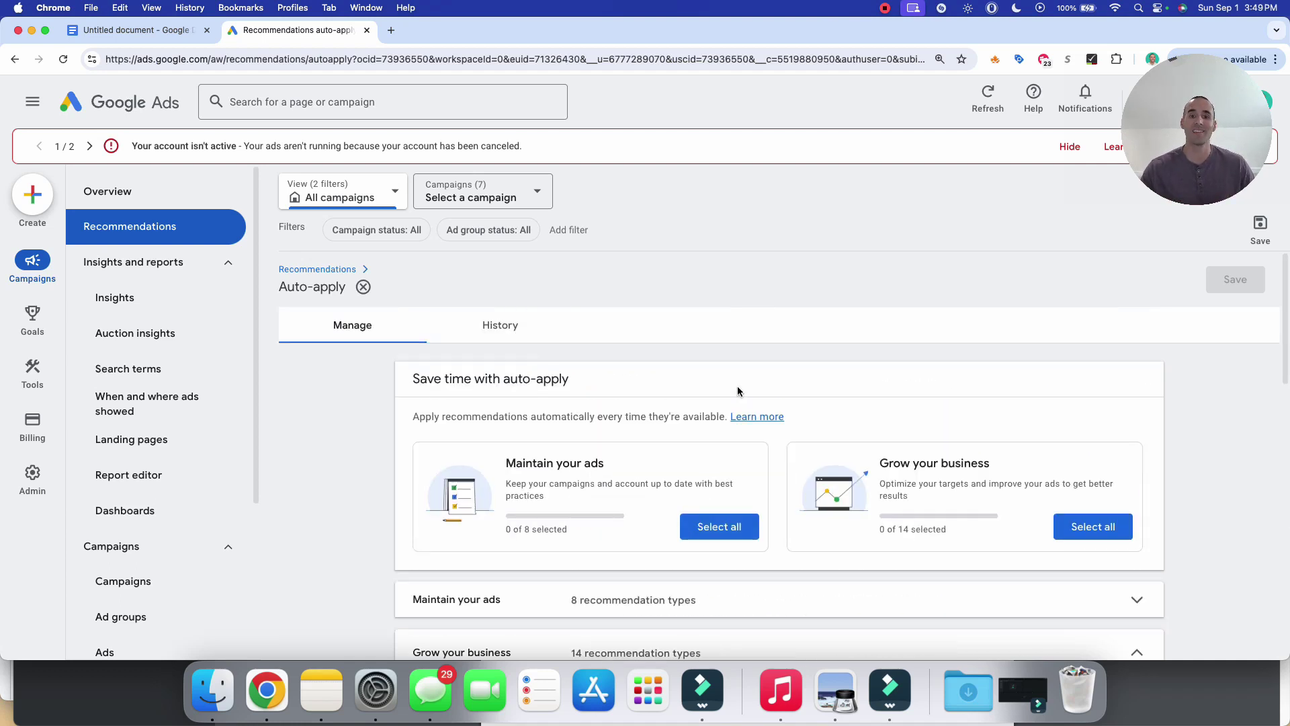
scroll(735, 377, down, 5)
scroll(714, 372, down, 4)
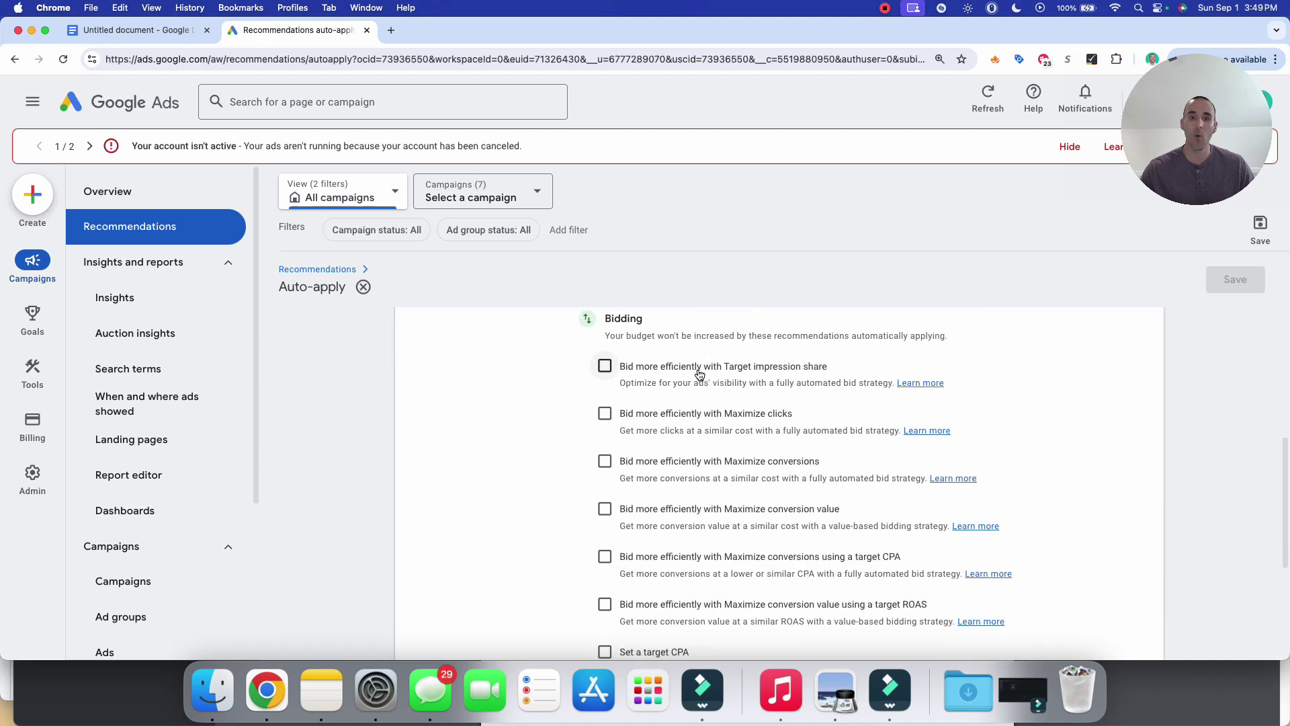
scroll(699, 374, down, 3)
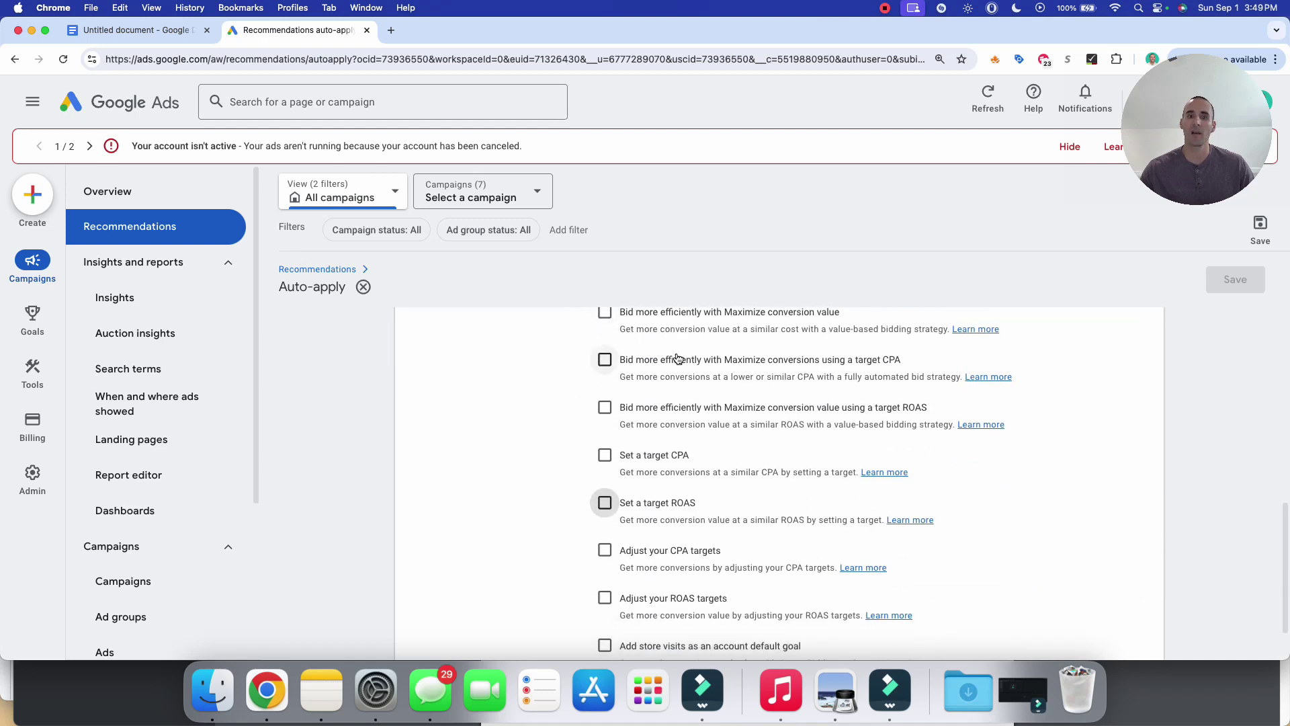
scroll(677, 358, down, 2)
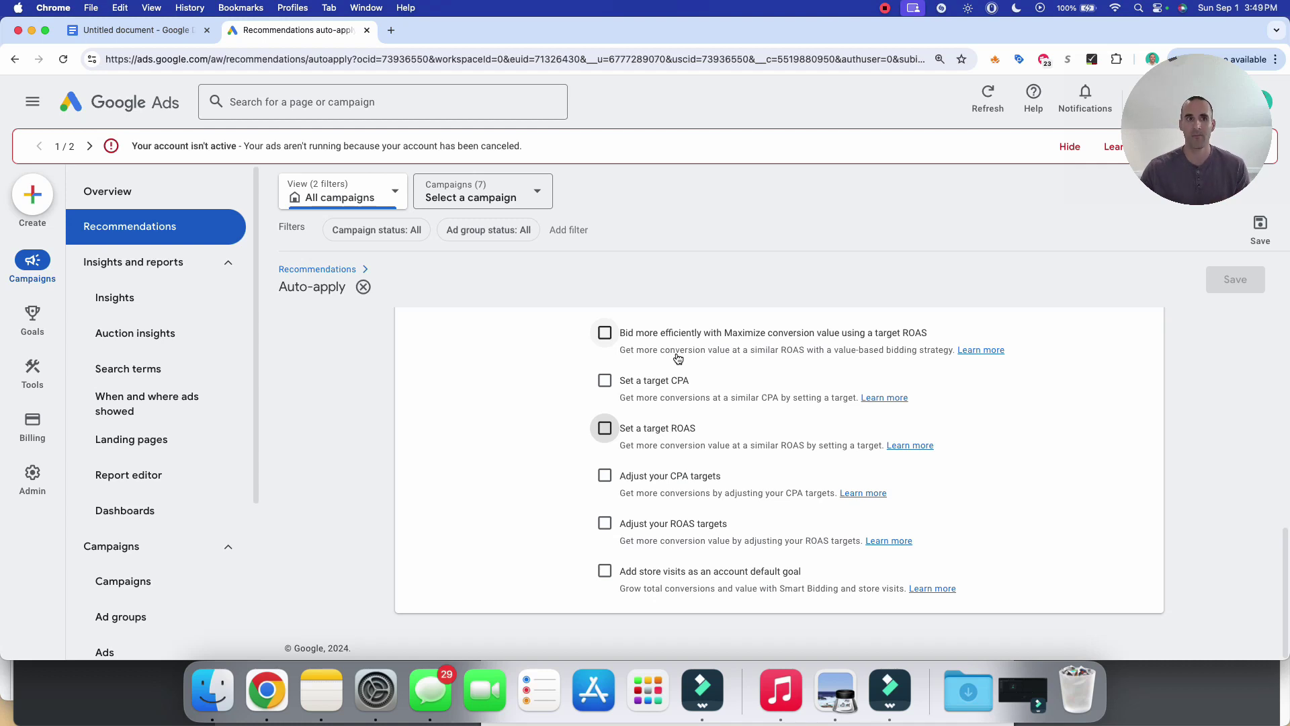
scroll(678, 359, up, 15)
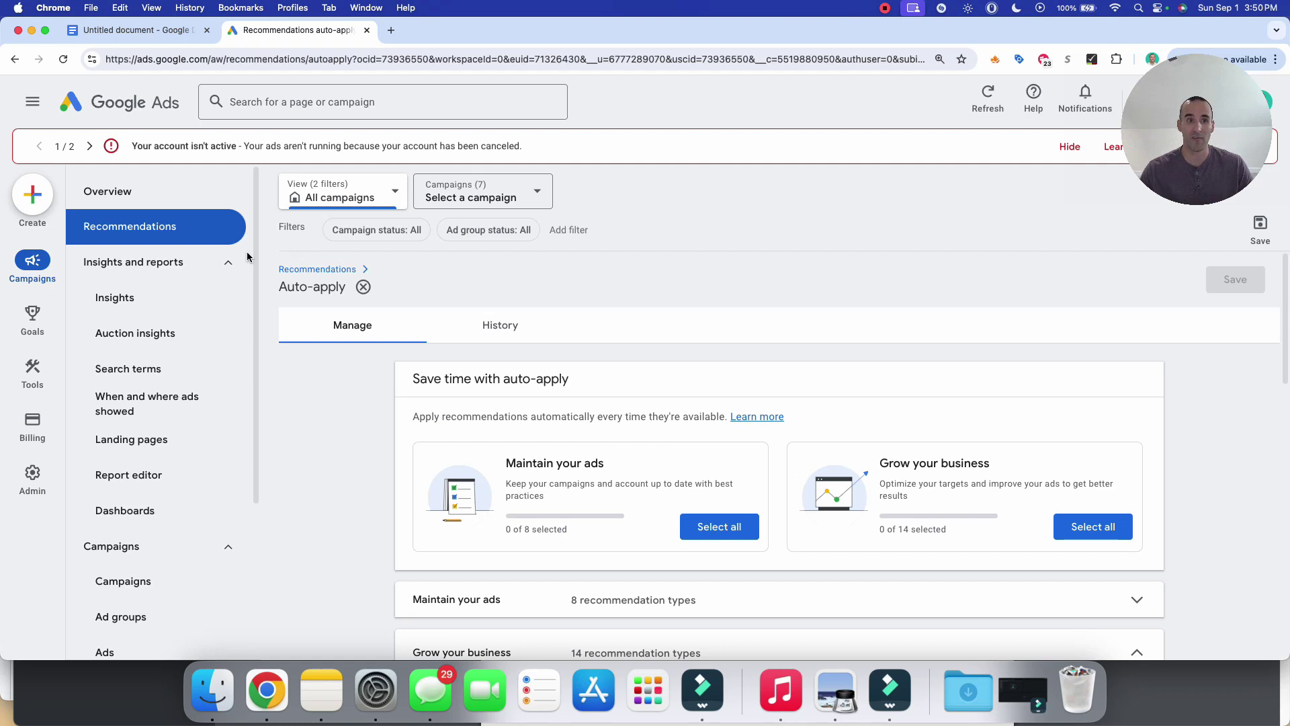
Open the Performance Max: SEO Coaching campaign settings showing its $1.00/day budget and Maximize conversions bidding
click(32, 260)
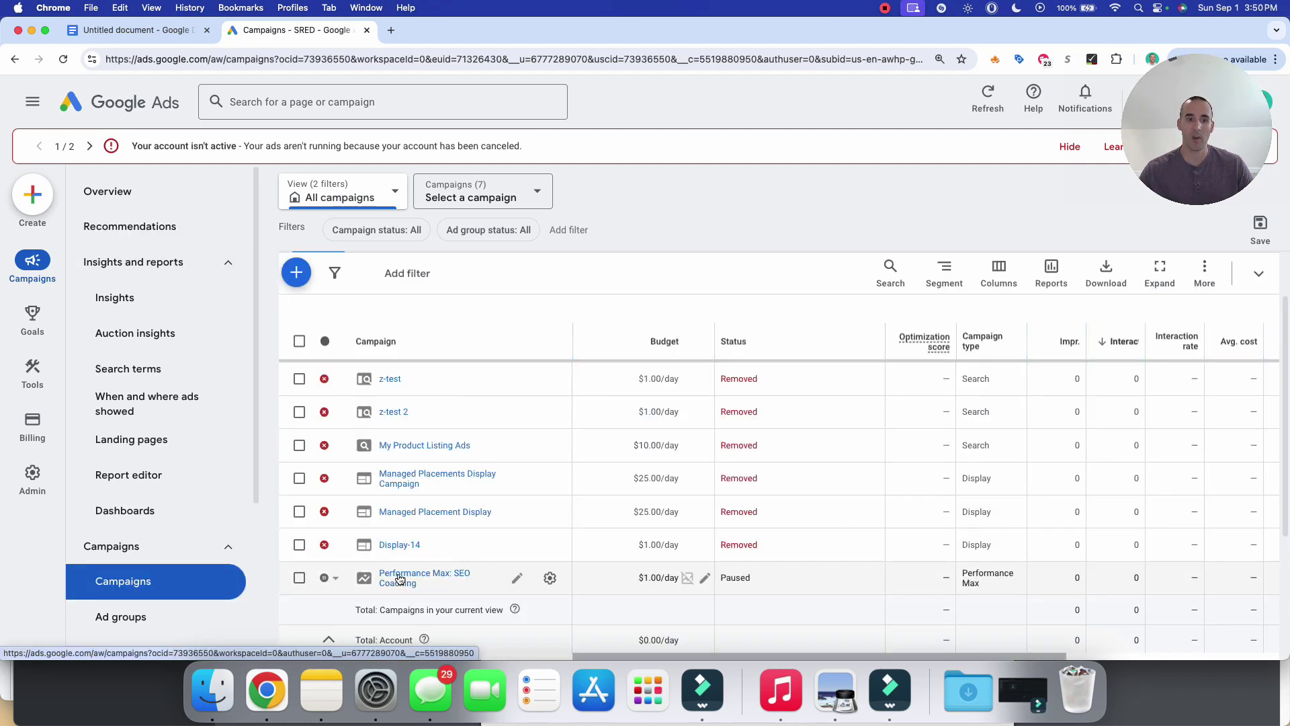
click(550, 578)
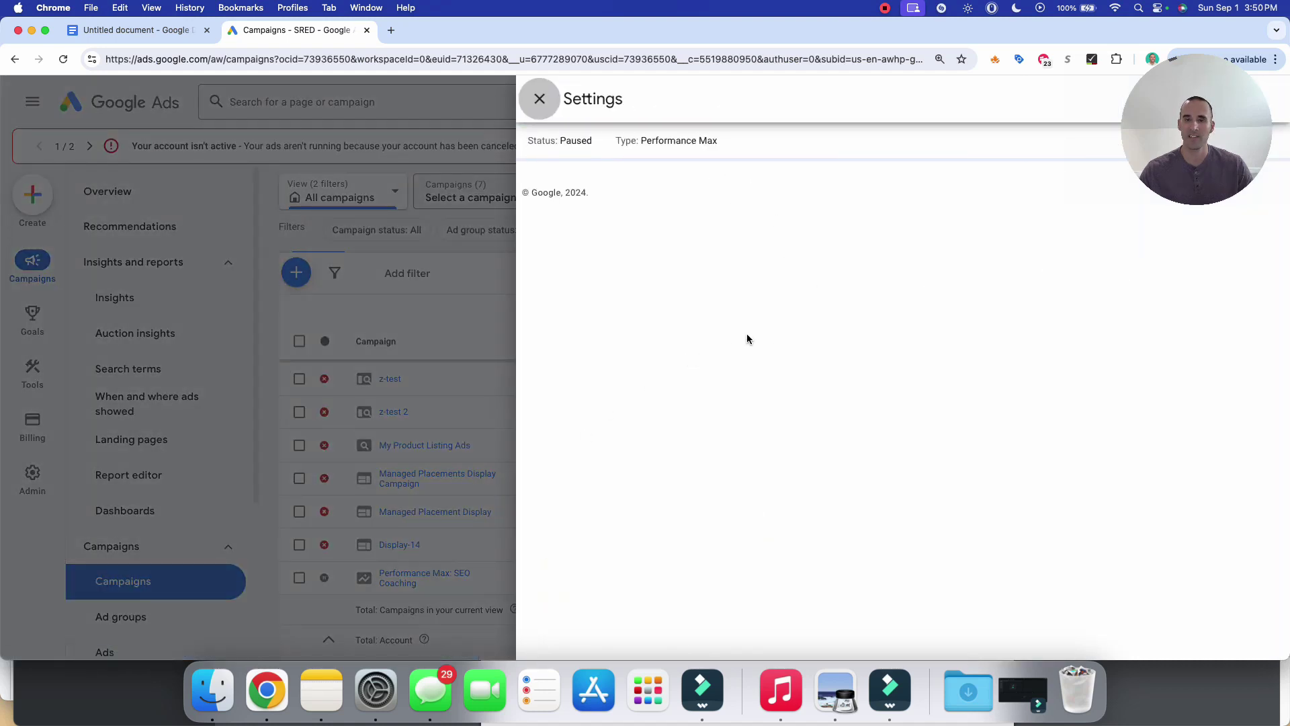
scroll(773, 195, down, 4)
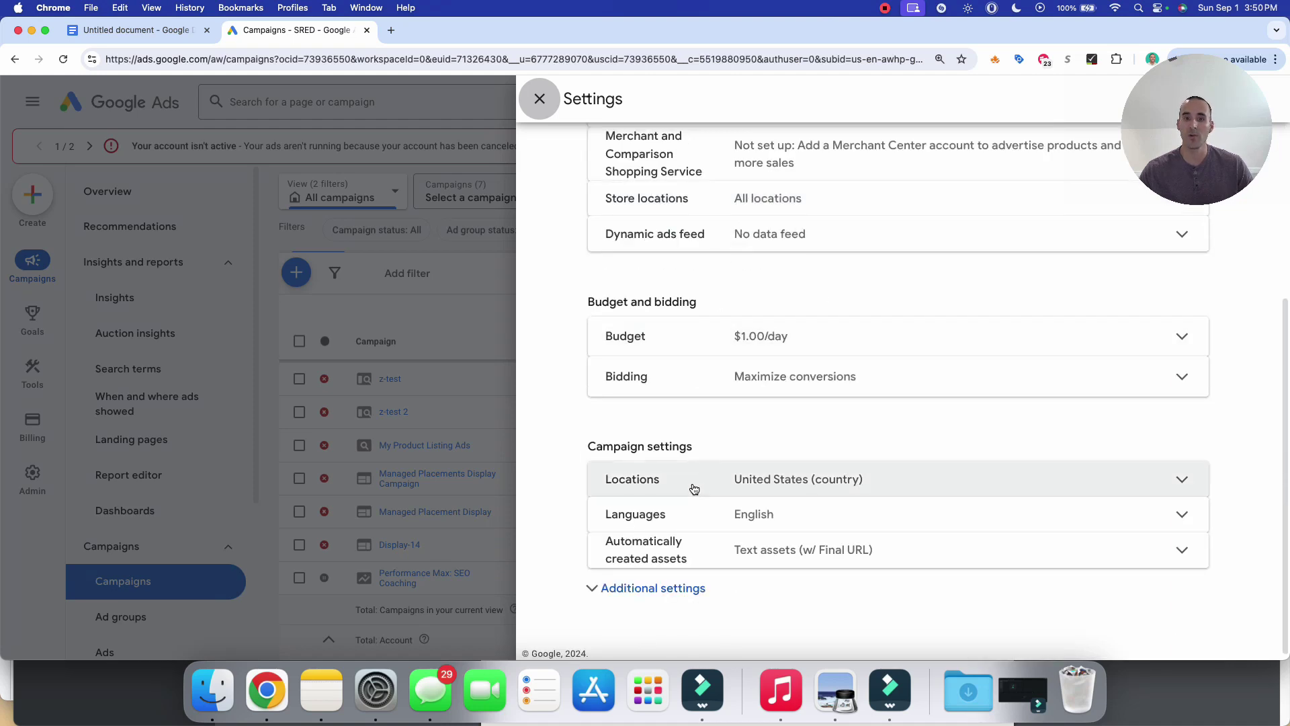
Expand the campaign's United States location targeting to show the Presence and Presence or interest options
click(816, 481)
scroll(761, 456, down, 2)
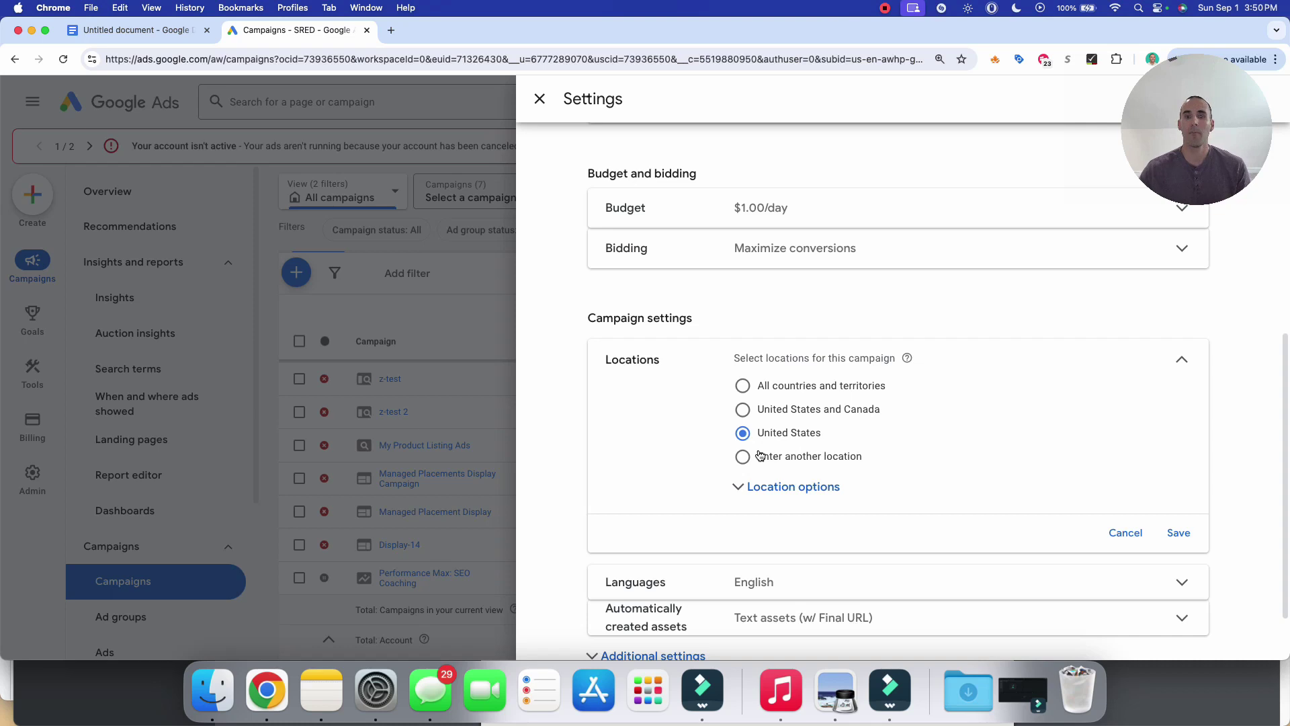
click(788, 500)
scroll(783, 490, down, 3)
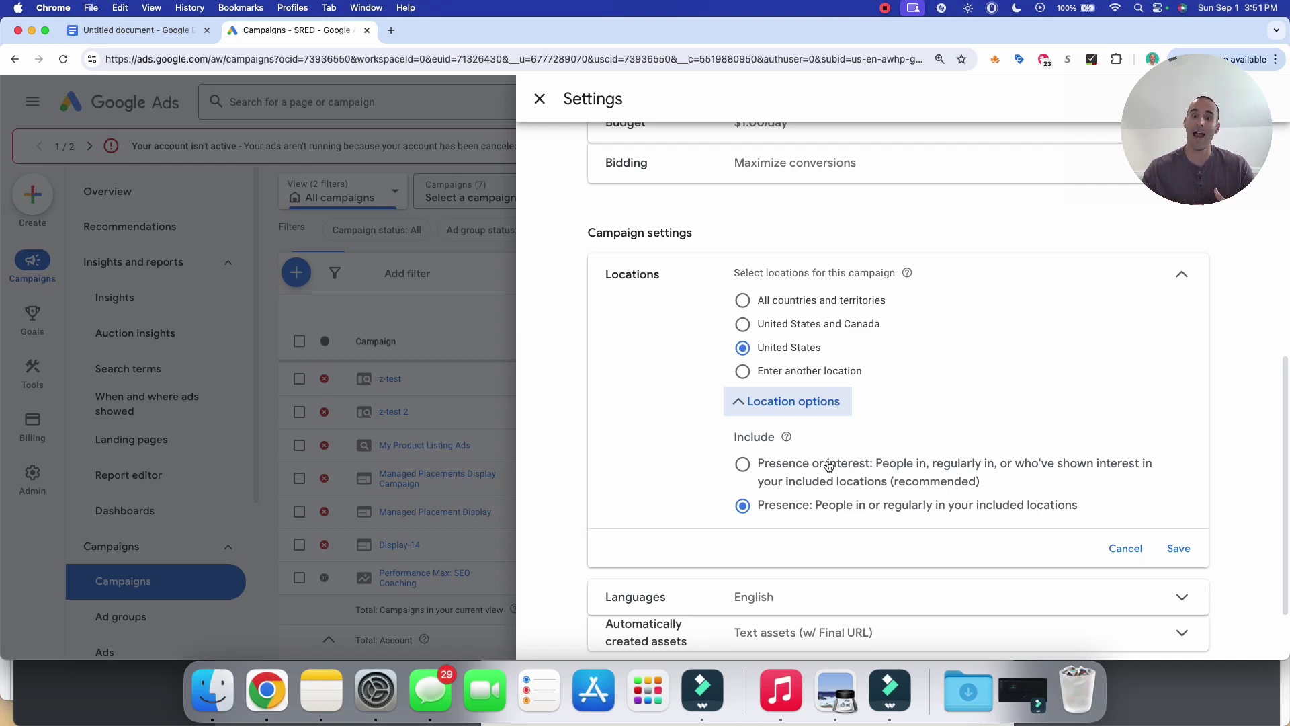
Try Presence or interest, then set location targeting back to Presence
click(743, 464)
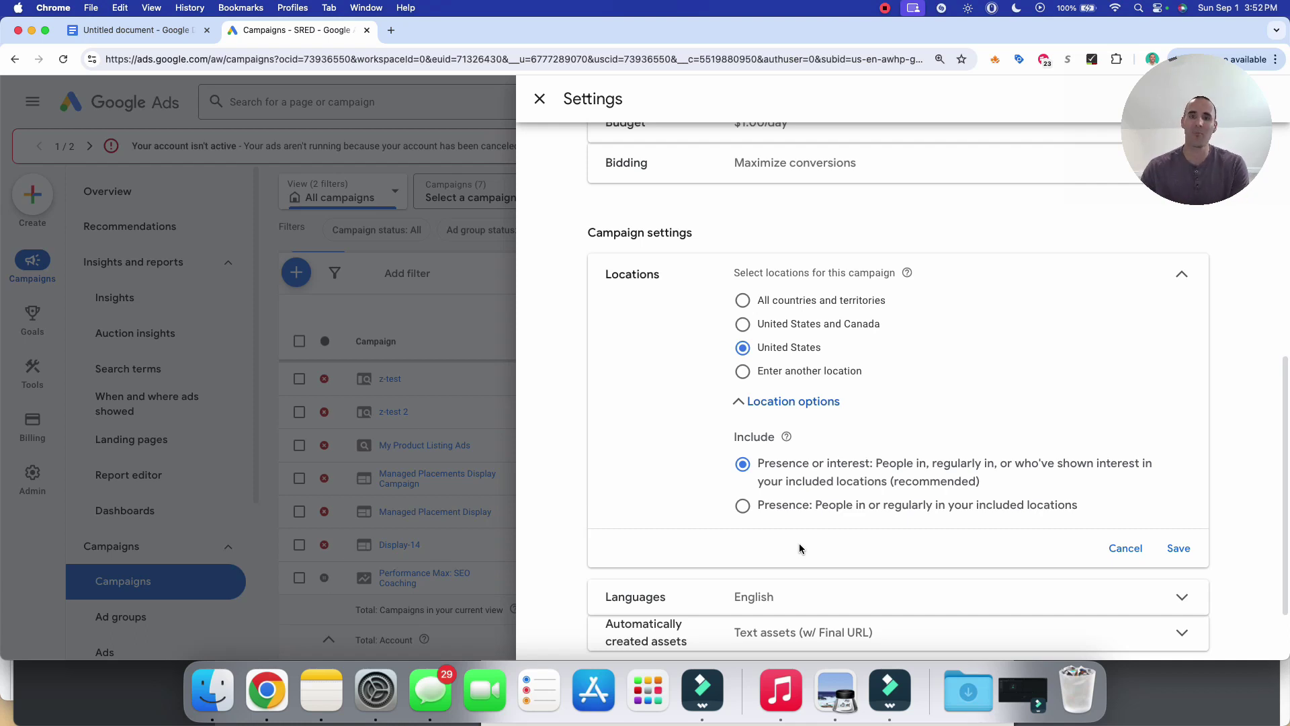
click(776, 514)
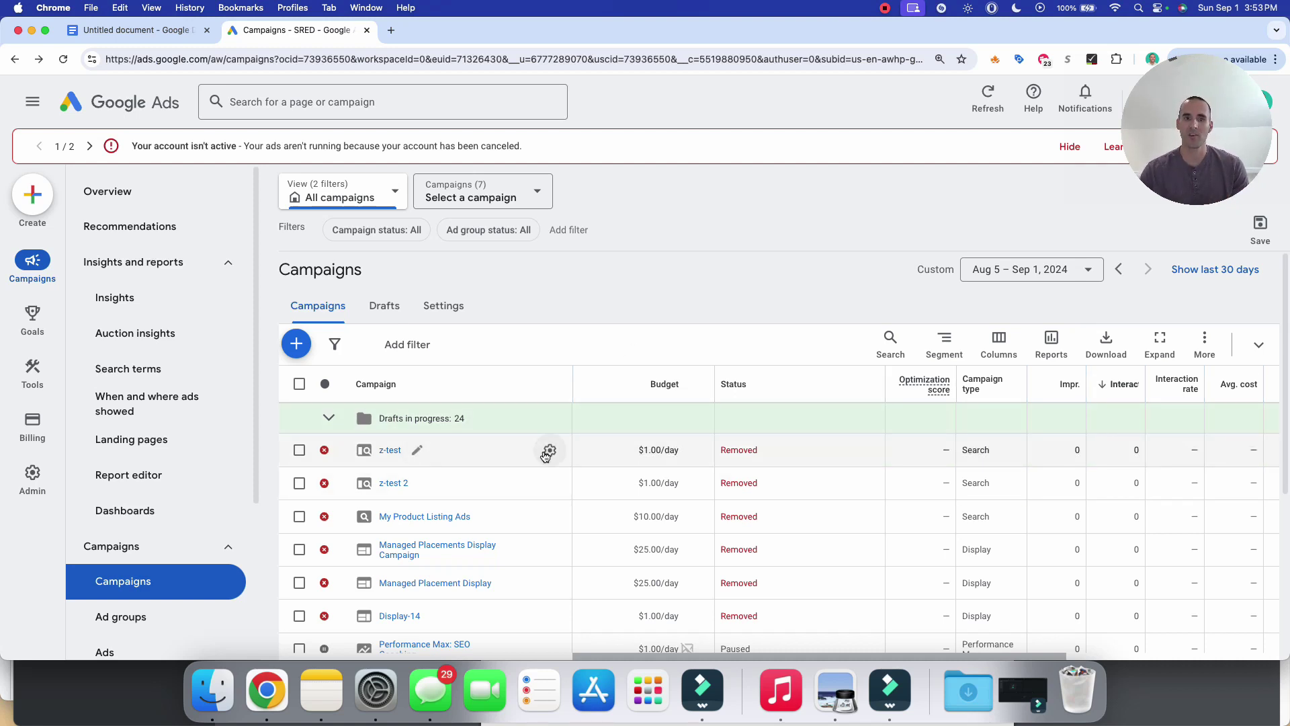
Show the z-test campaign's Networks setting with search partners and Display Network included
click(547, 453)
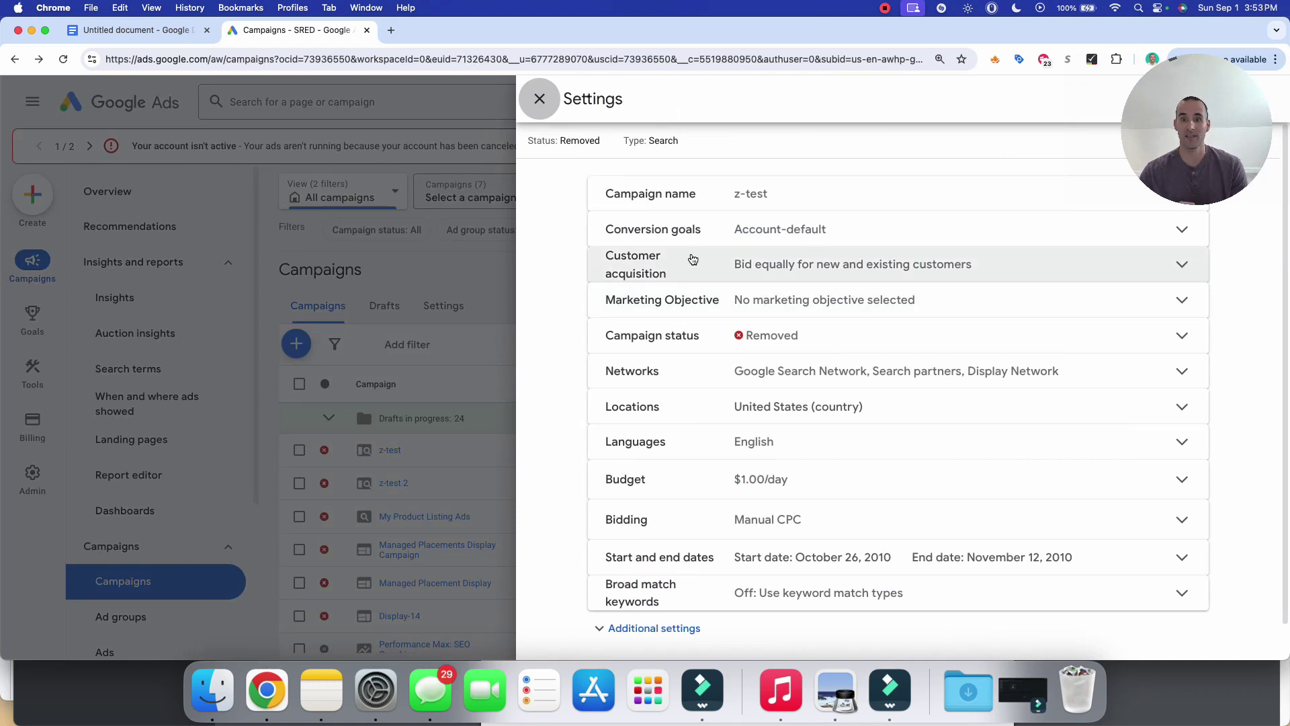
click(689, 381)
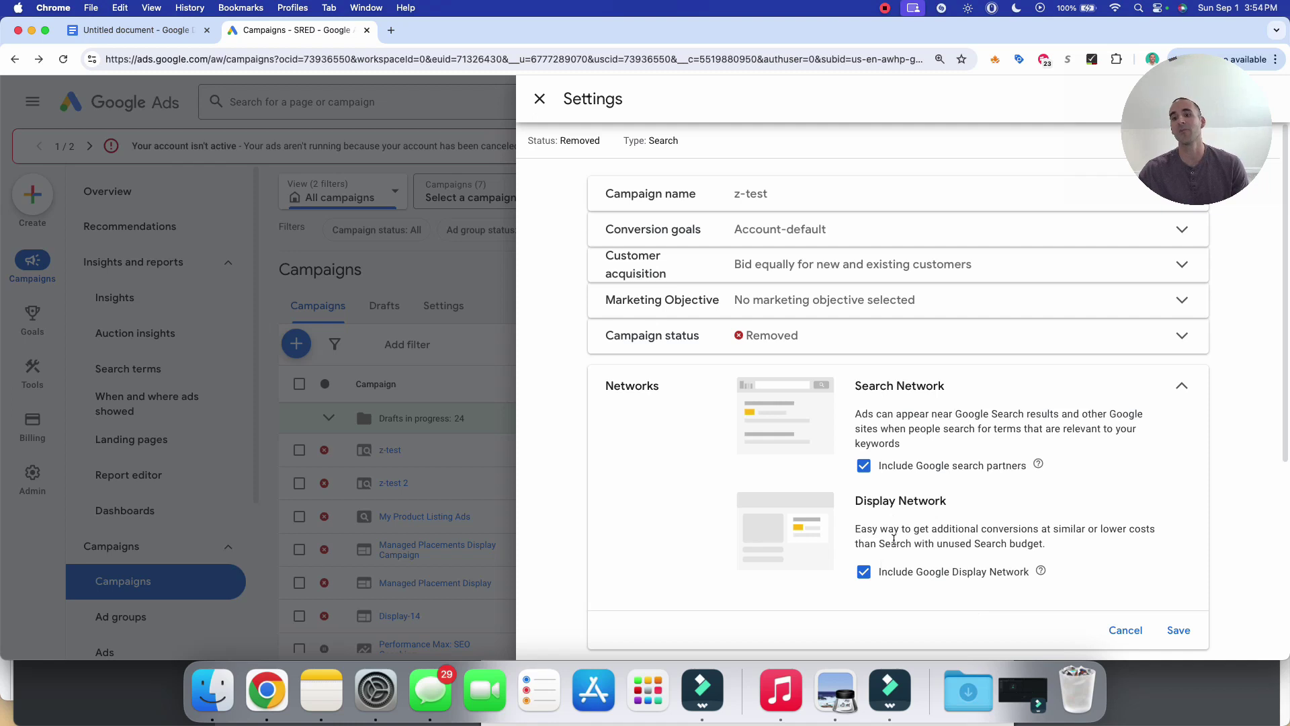
Untick Include Google Display Network for the z-test campaign
click(894, 584)
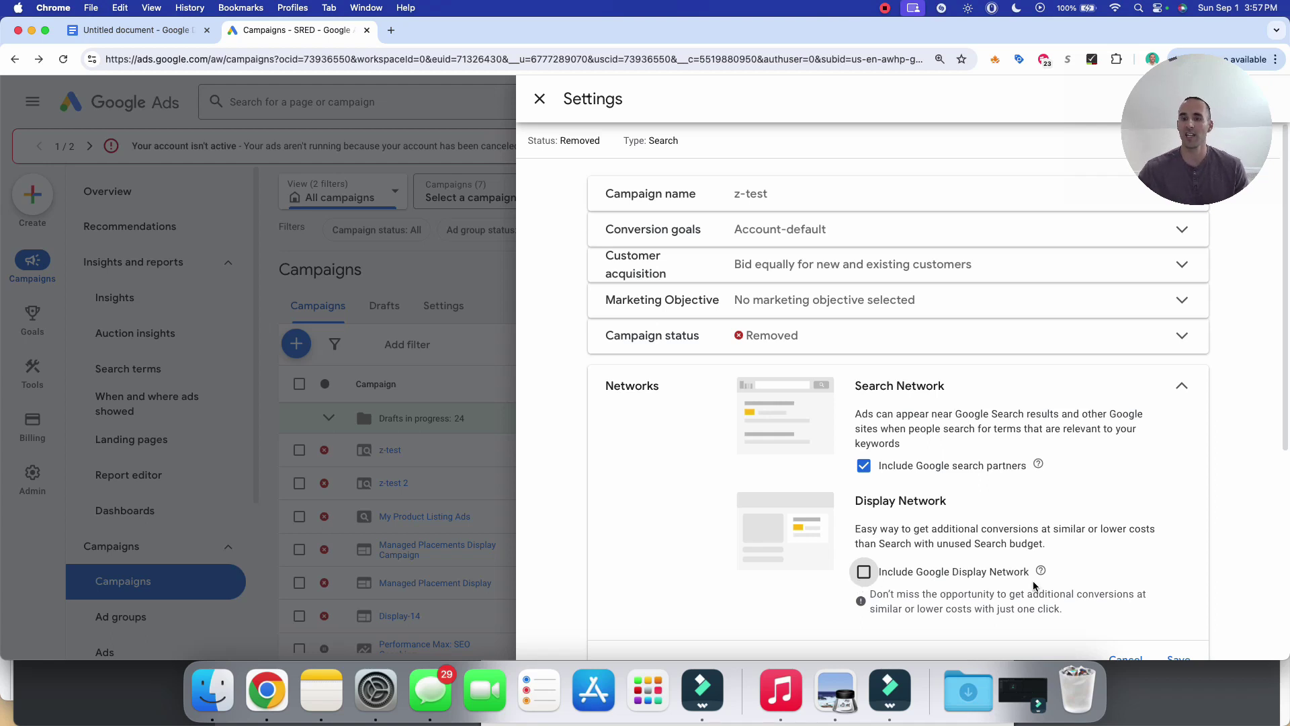
Untick Include Google search partners for z-test and close its settings panel
click(864, 469)
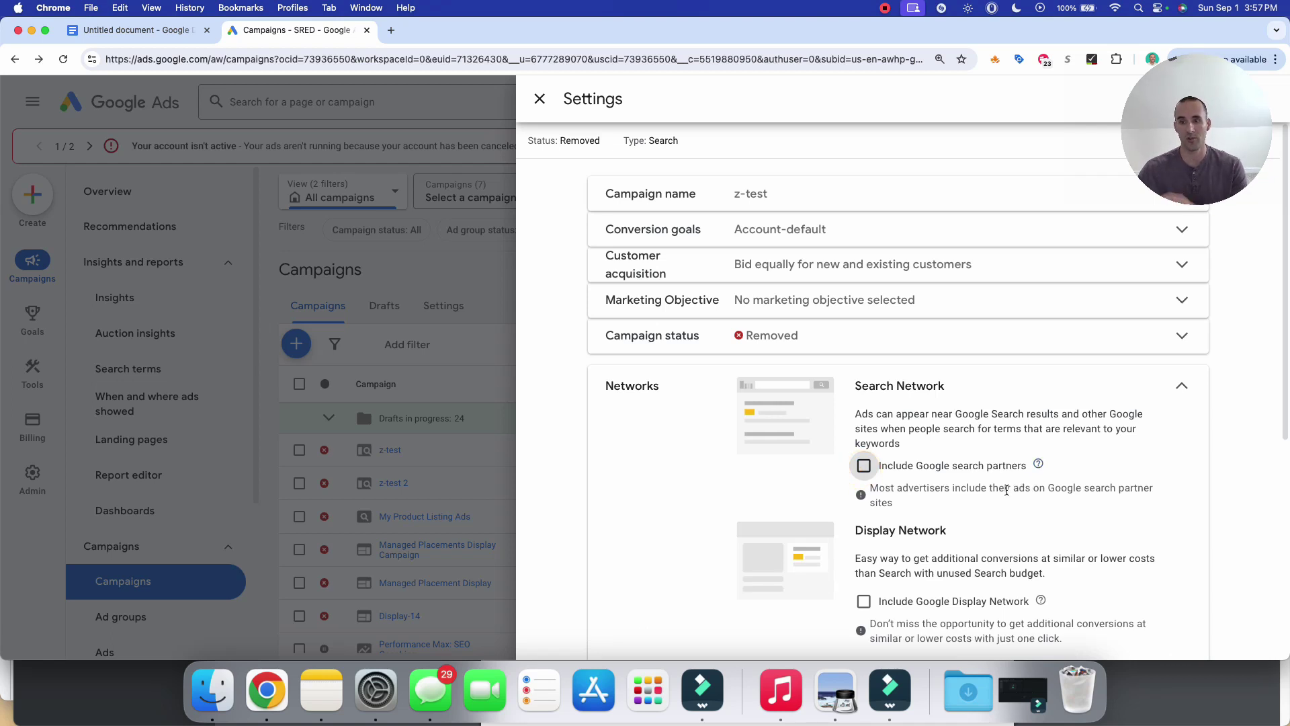
key(Escape)
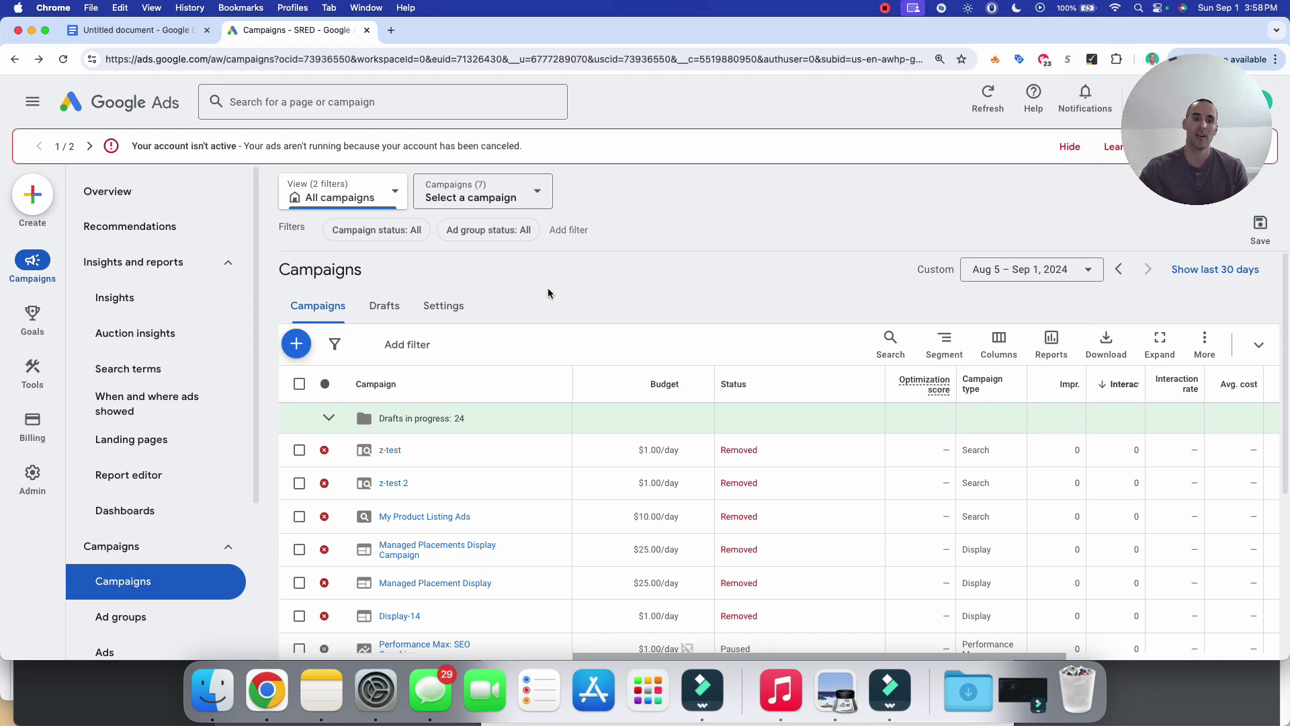
Open Ad group 1's settings in the Managed Placements Display Campaign
click(423, 551)
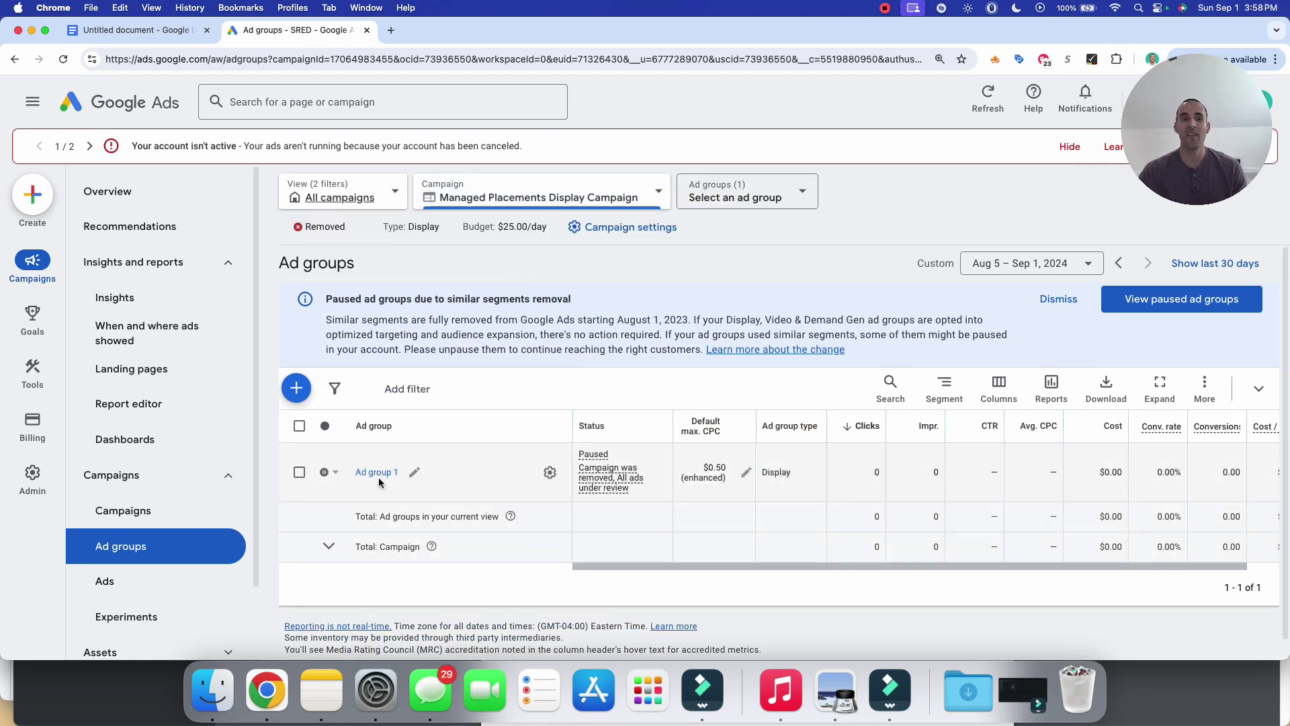
click(548, 476)
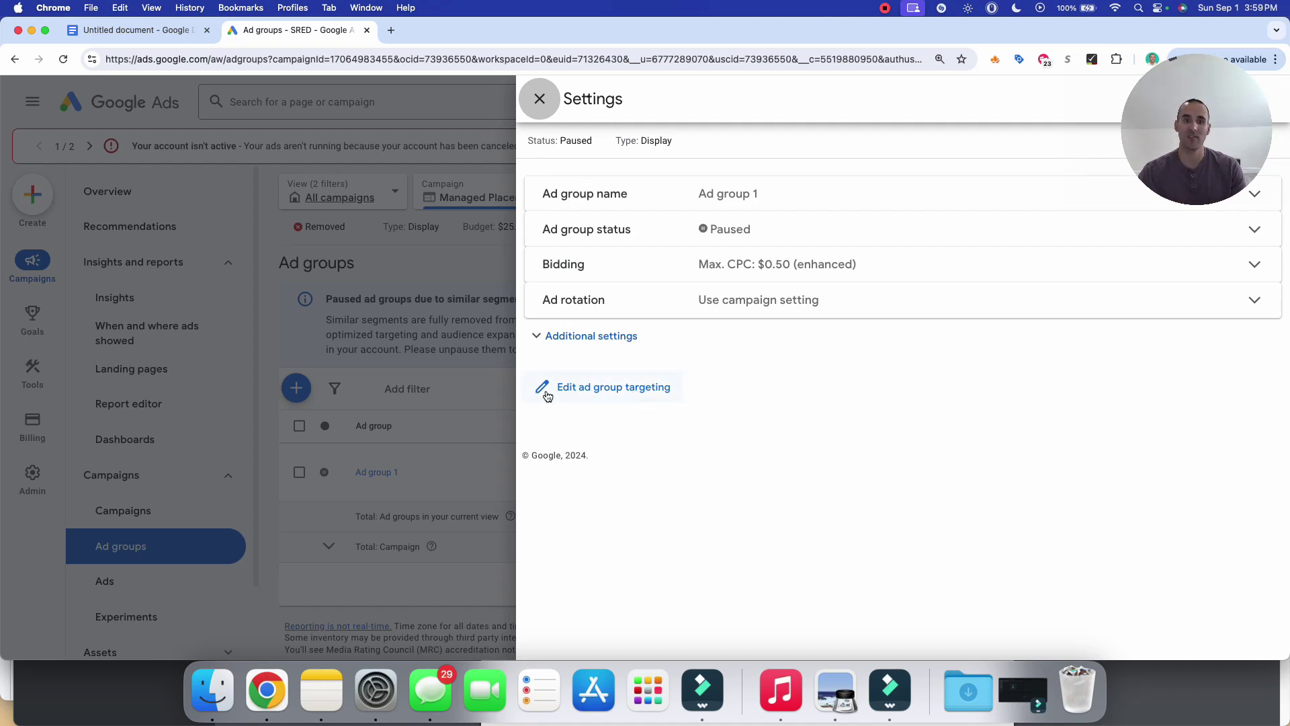
Show Ad group 1's targeting of nbc29.com and cbs19news.com with Optimized targeting details expanded
click(590, 394)
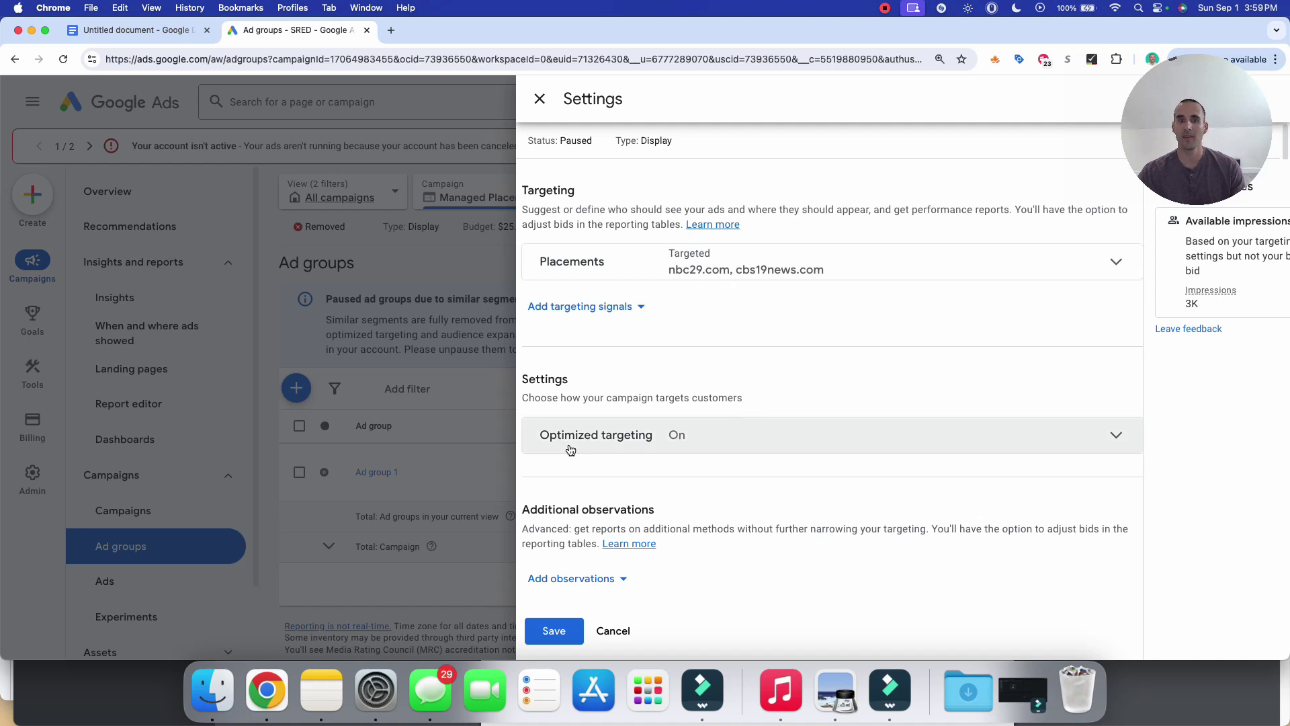
click(608, 443)
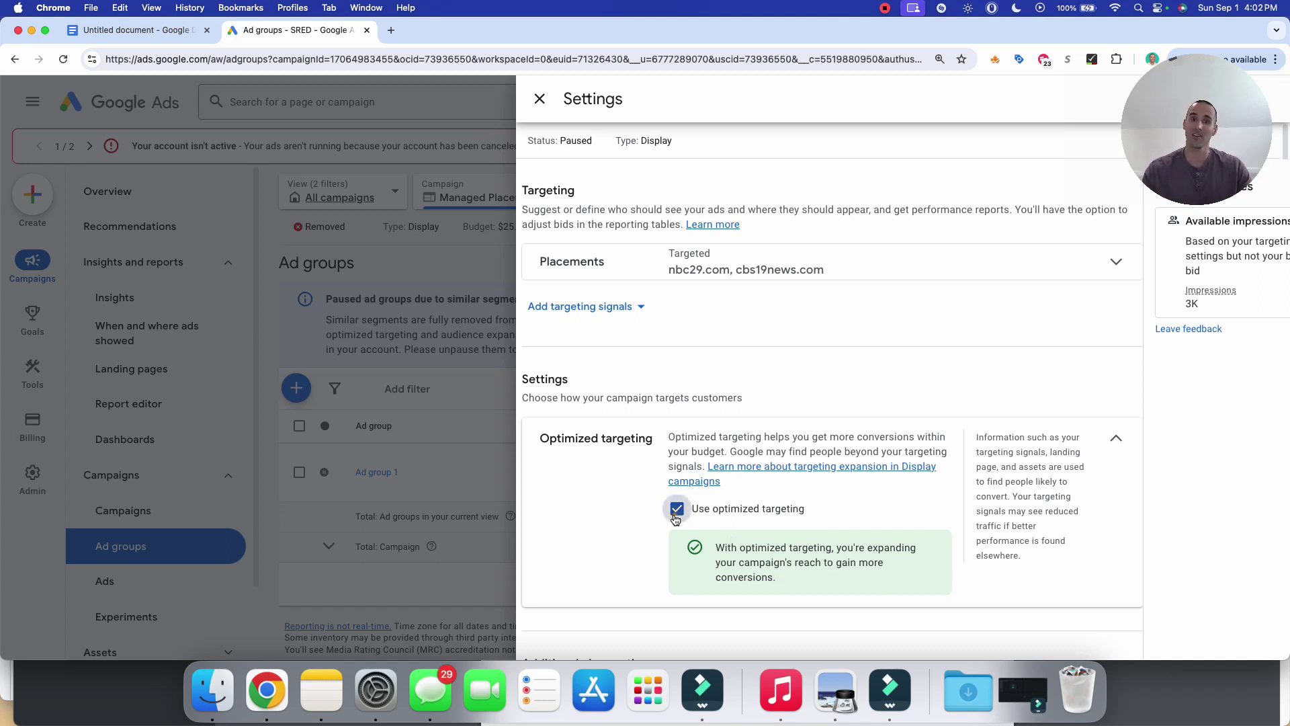
Untick 'Use optimized targeting' and return to the Google Docs outline of risky settings
click(676, 518)
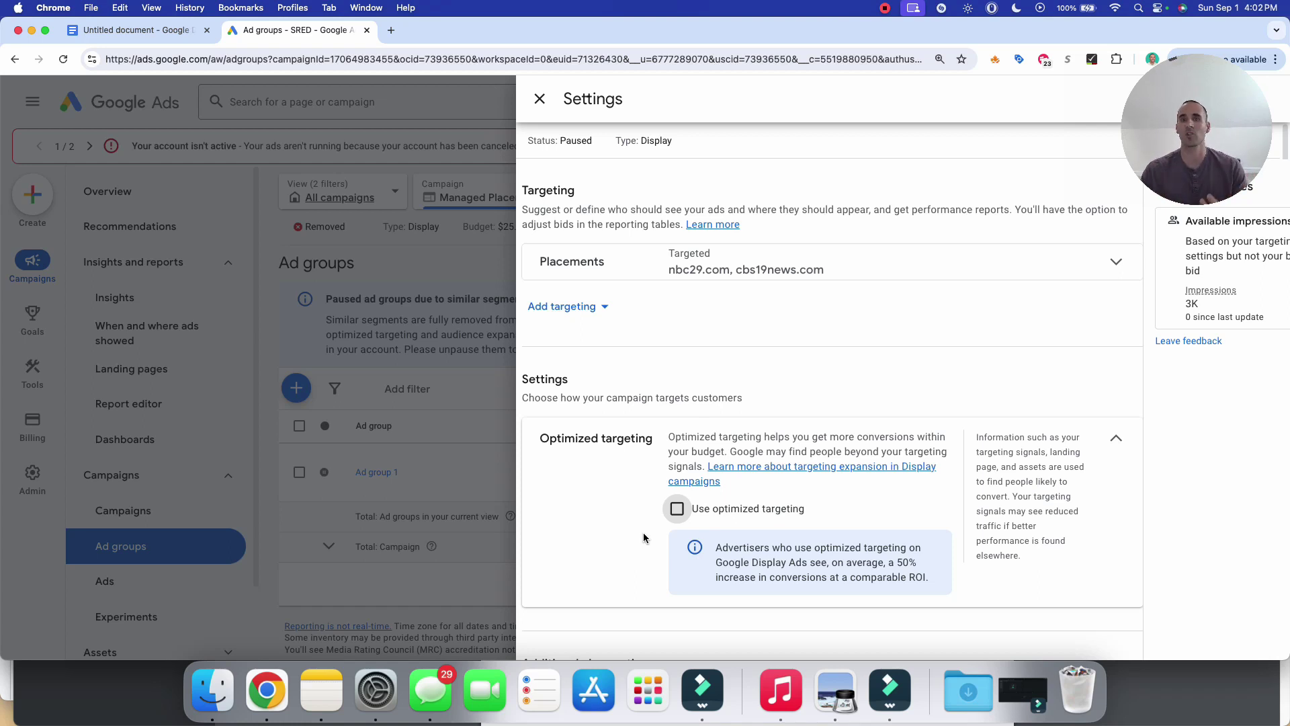
key(ctrl+shift+Tab)
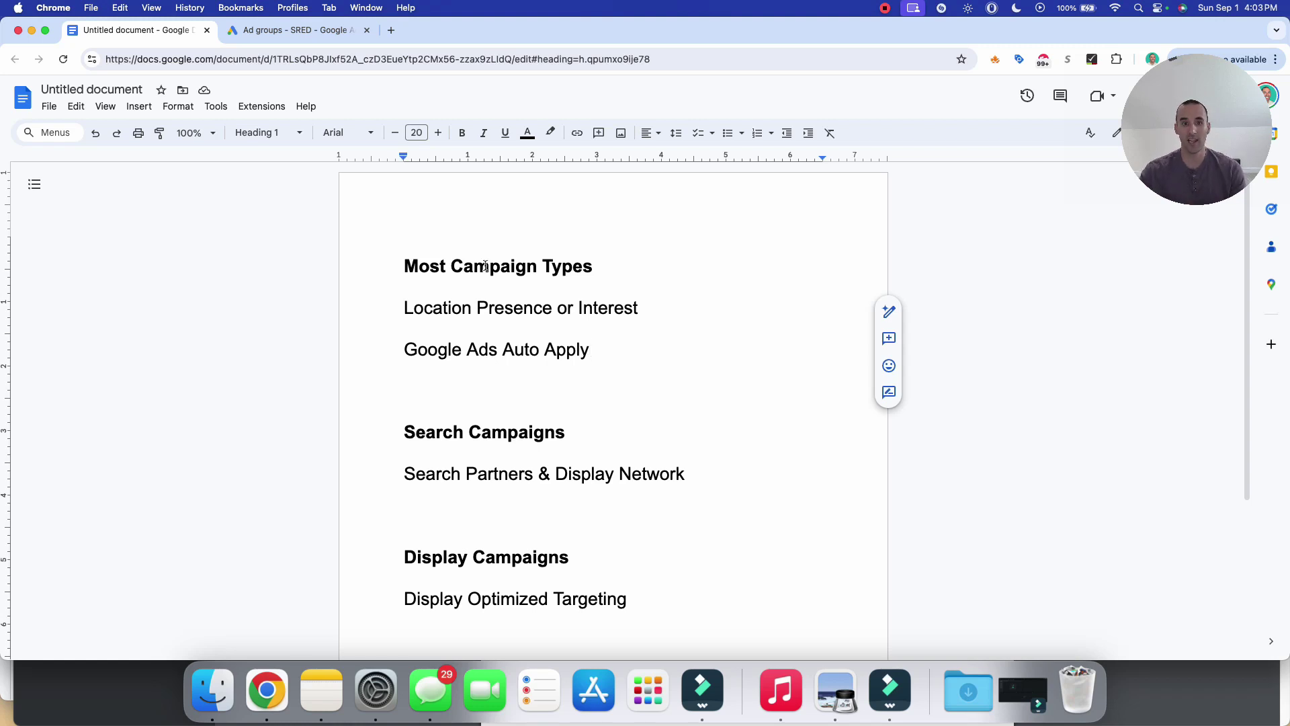
Highlight the 'Google Ads Auto Apply' line under Most Campaign Types in the notes
drag(401, 358, 676, 351)
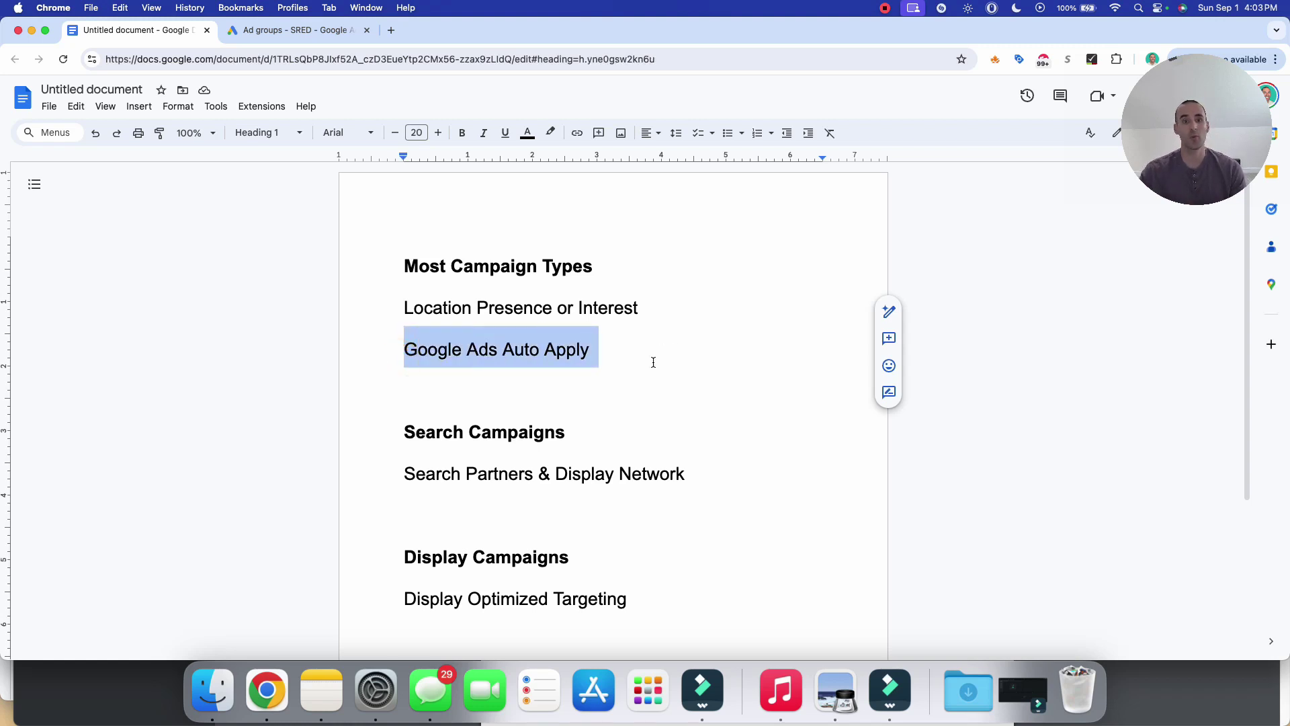